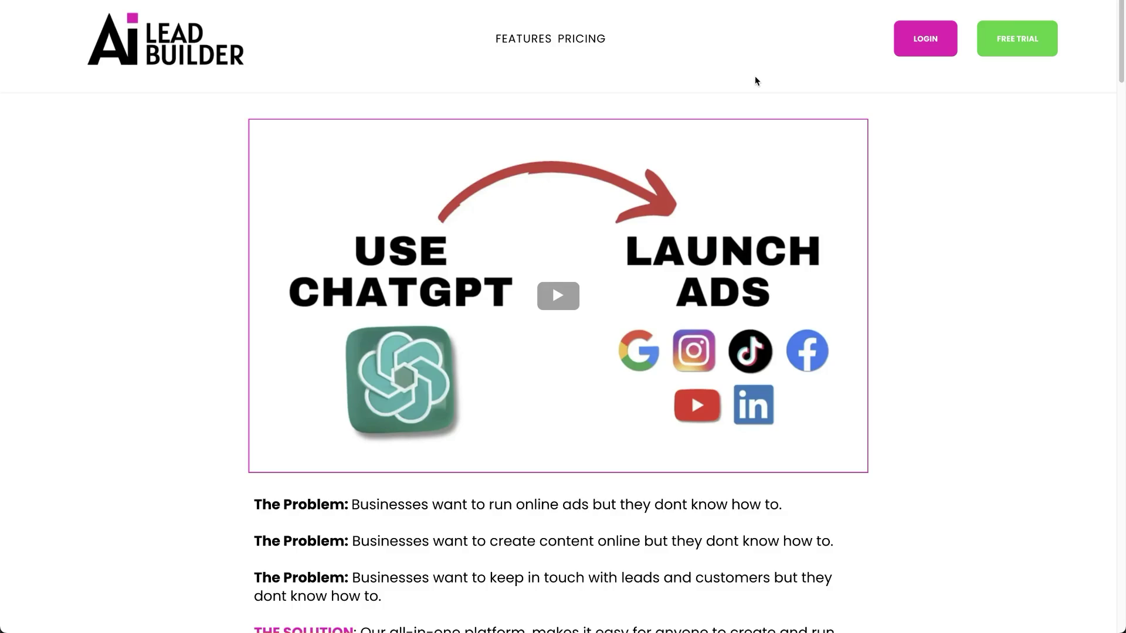
Step: Scroll down to read the start of ChatGPT's Digital Dave buyer persona reply
{"action": "scroll", "coordinate": [754, 78], "scroll_direction": "down", "scroll_amount": 3}
Step: Scroll through the Digital Dave persona, described as an Owner/CEO aged 30-50
{"action": "scroll", "coordinate": [754, 78], "scroll_direction": "down", "scroll_amount": 20}
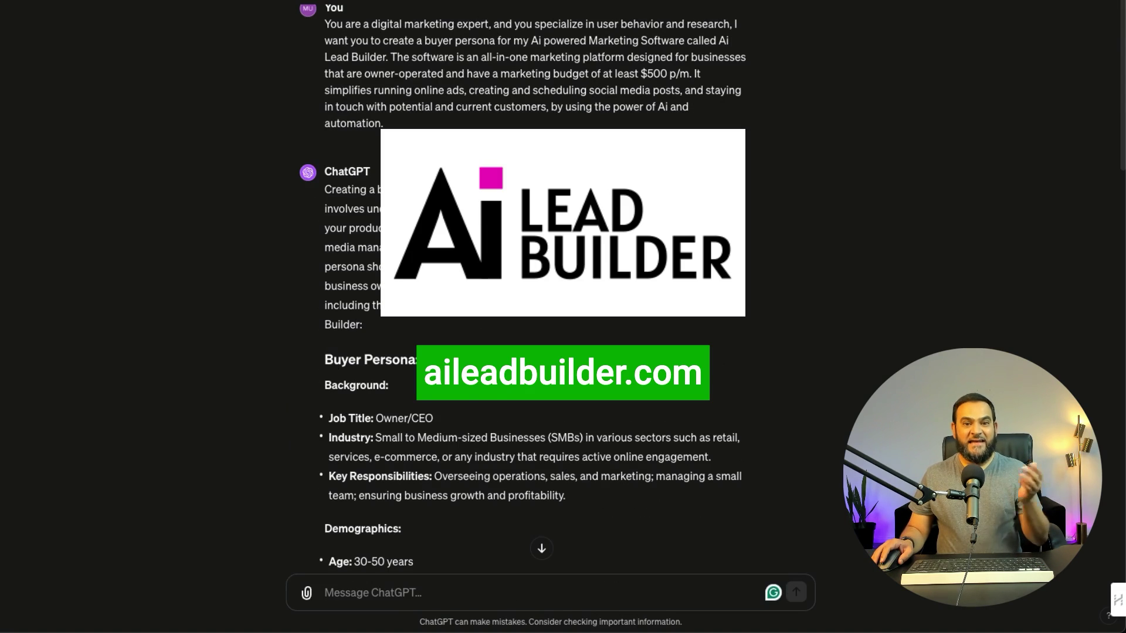
{"action": "scroll", "coordinate": [550, 347], "scroll_direction": "down", "scroll_amount": 1}
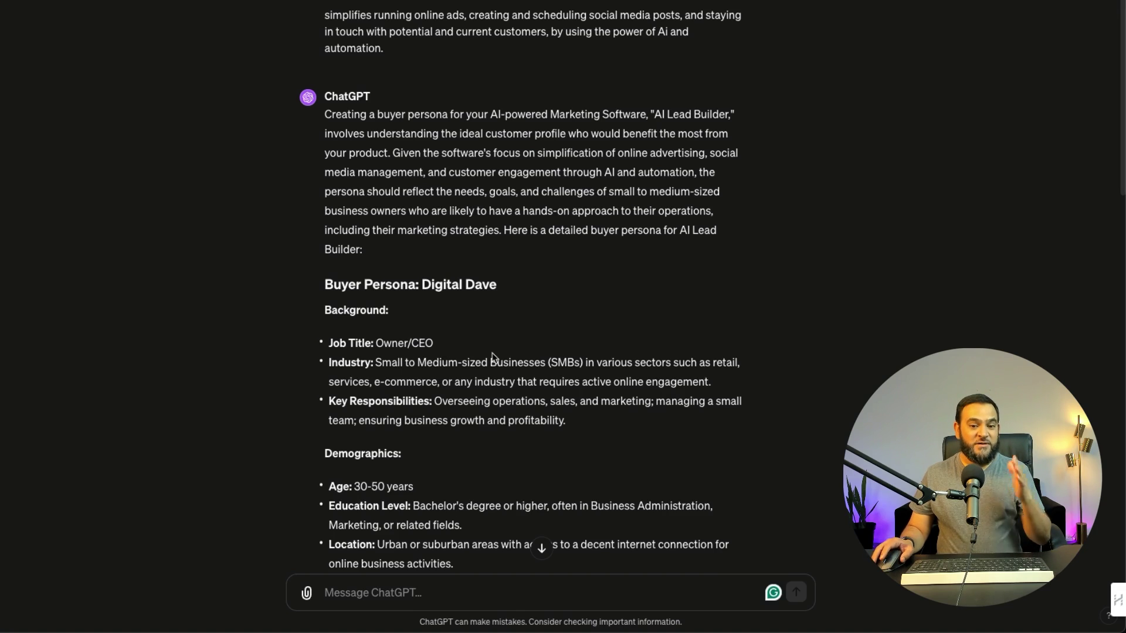
{"action": "left_click_drag", "start_coordinate": [421, 285], "coordinate": [553, 284]}
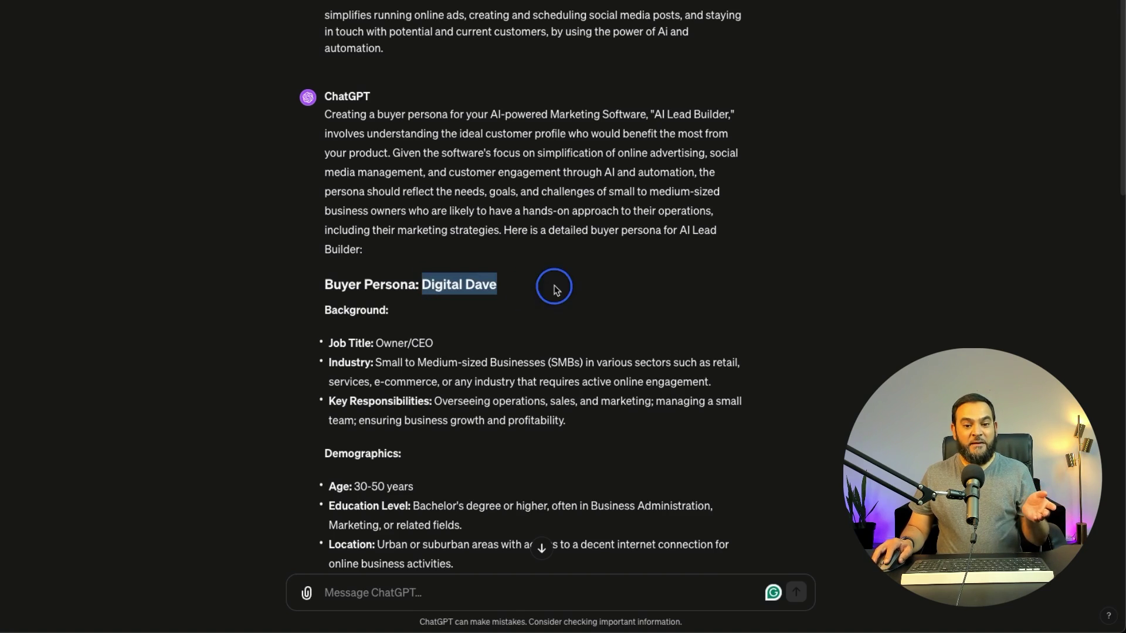
{"action": "left_click", "coordinate": [364, 309]}
{"action": "double_click", "coordinate": [364, 309]}
{"action": "scroll", "coordinate": [411, 387], "scroll_direction": "down", "scroll_amount": 1}
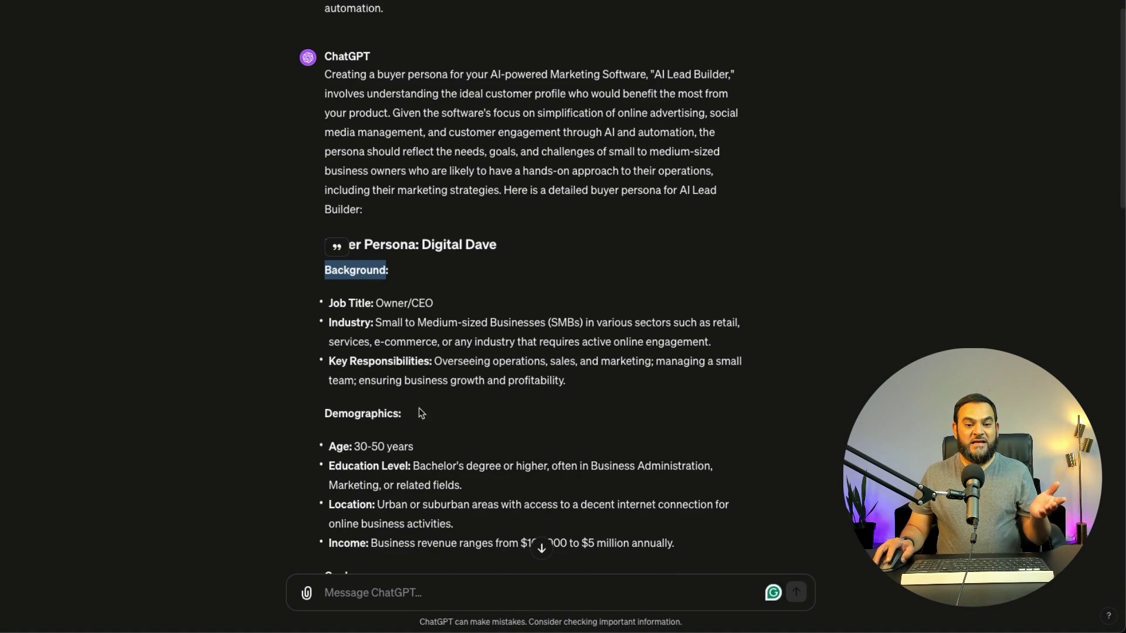
{"action": "double_click", "coordinate": [359, 412]}
{"action": "scroll", "coordinate": [567, 387], "scroll_direction": "down", "scroll_amount": 1}
{"action": "scroll", "coordinate": [567, 387], "scroll_direction": "down", "scroll_amount": 5}
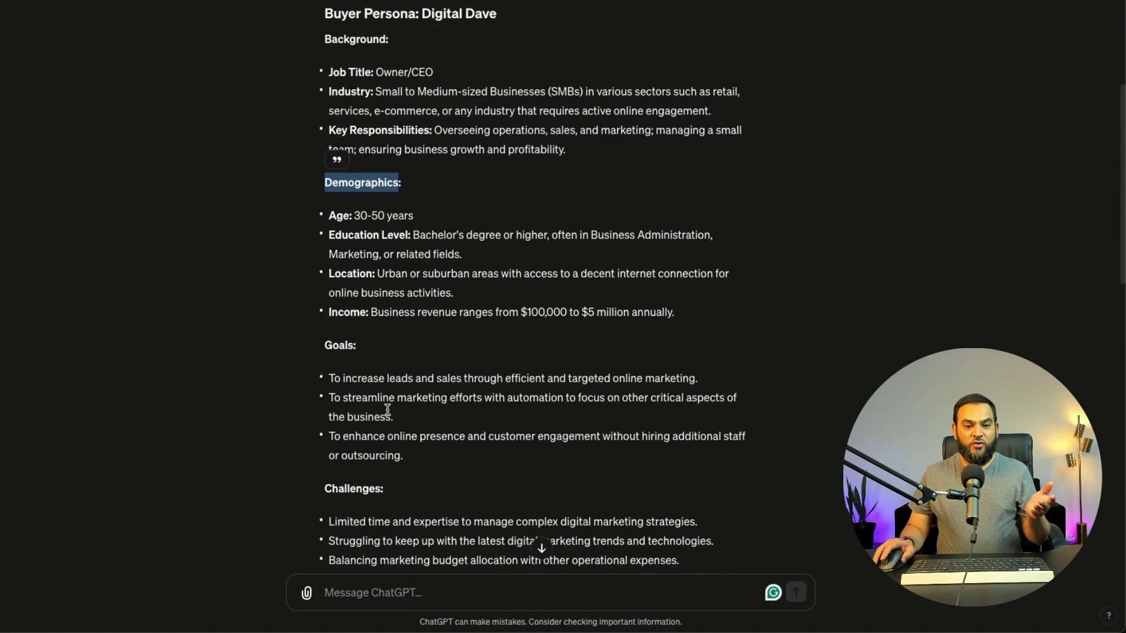
{"action": "scroll", "coordinate": [457, 388], "scroll_direction": "down", "scroll_amount": 4}
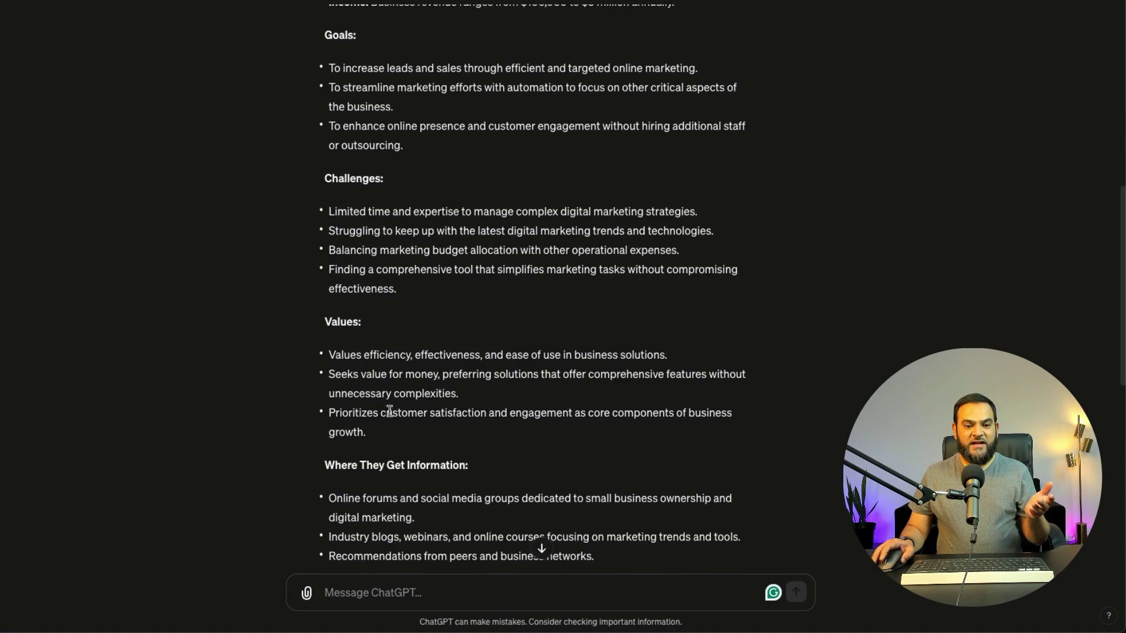
{"action": "scroll", "coordinate": [494, 420], "scroll_direction": "down", "scroll_amount": 3}
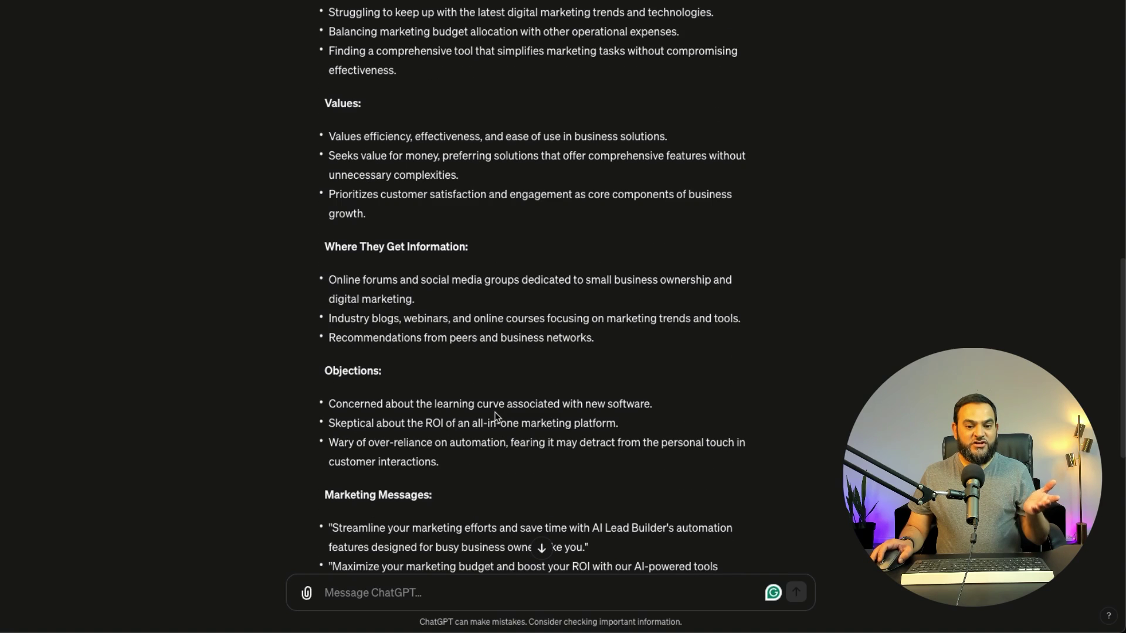
{"action": "scroll", "coordinate": [541, 410], "scroll_direction": "down", "scroll_amount": 1}
{"action": "scroll", "coordinate": [491, 444], "scroll_direction": "down", "scroll_amount": 2}
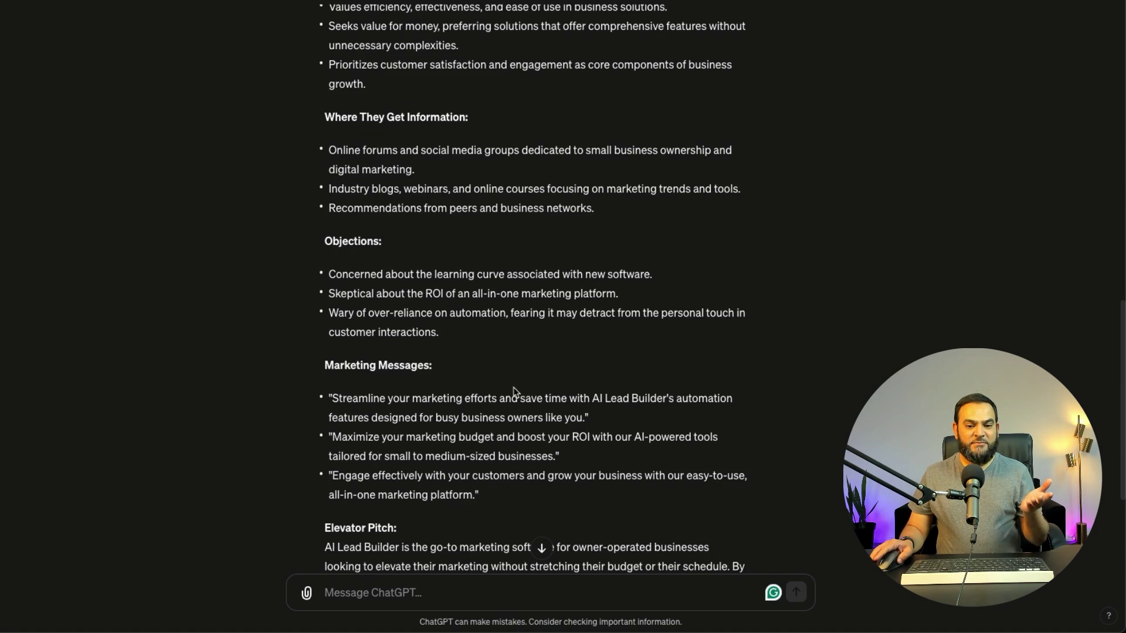
{"action": "scroll", "coordinate": [502, 413], "scroll_direction": "down", "scroll_amount": 3}
{"action": "scroll", "coordinate": [528, 377], "scroll_direction": "down", "scroll_amount": 1}
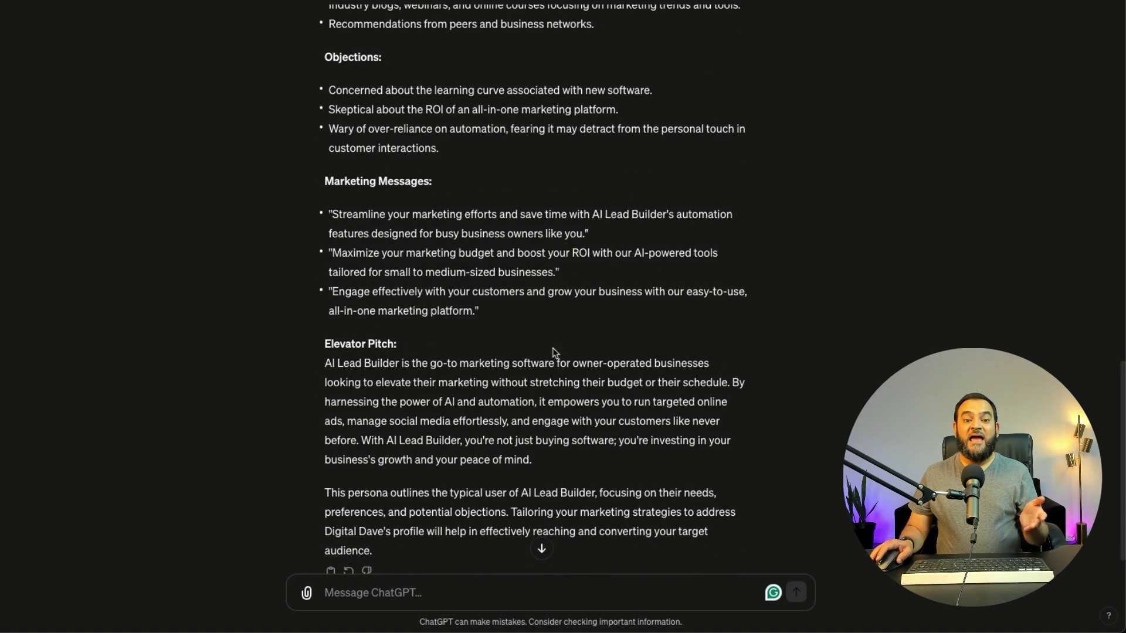
{"action": "scroll", "coordinate": [234, 513], "scroll_direction": "up", "scroll_amount": 1}
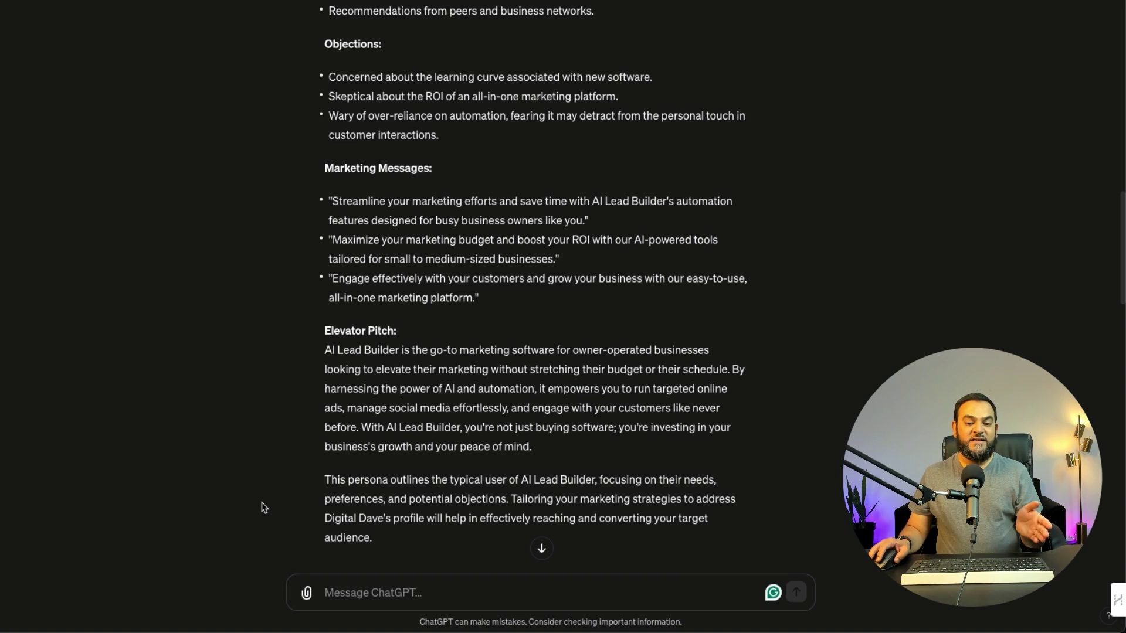
{"action": "scroll", "coordinate": [387, 436], "scroll_direction": "down", "scroll_amount": 1}
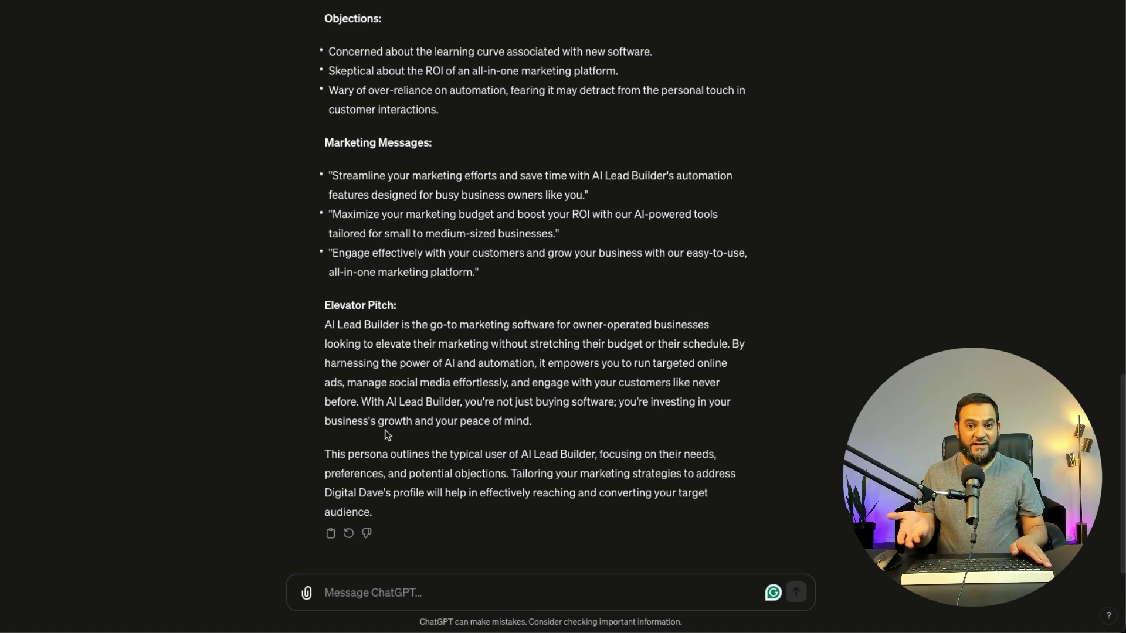
Step: Send the Frank Kern marketing-ideas prompt and review the seven-part strategy, highlighting its closing paragraph
{"action": "type", "text": "Act as Frank Kern and give me some ideas to market to my buyer persona."}
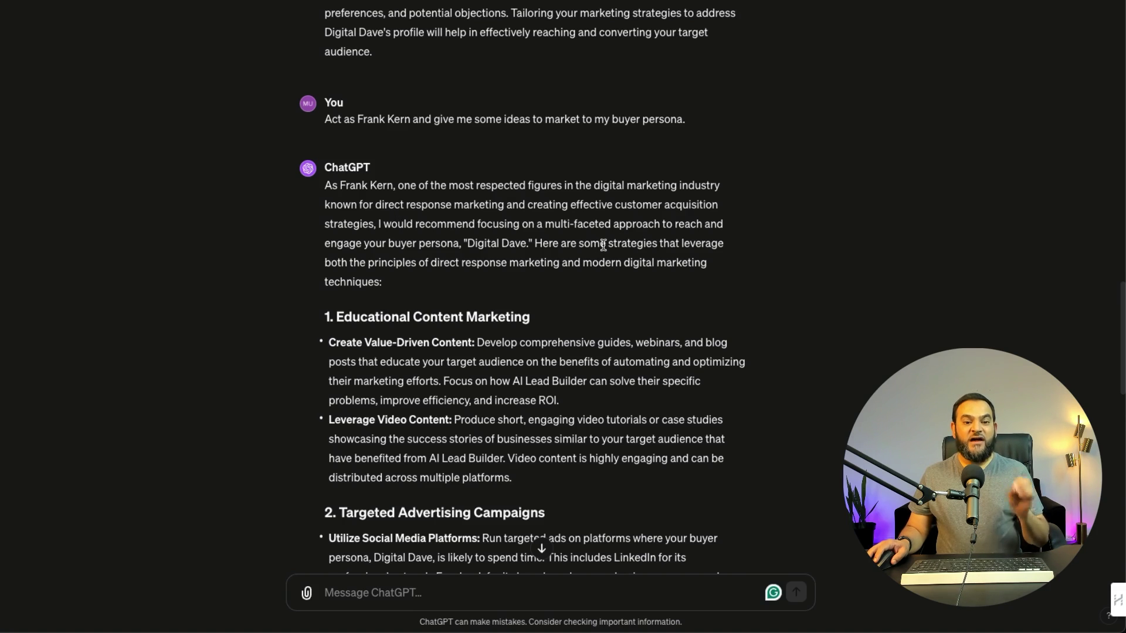
{"action": "scroll", "coordinate": [603, 244], "scroll_direction": "down", "scroll_amount": 1}
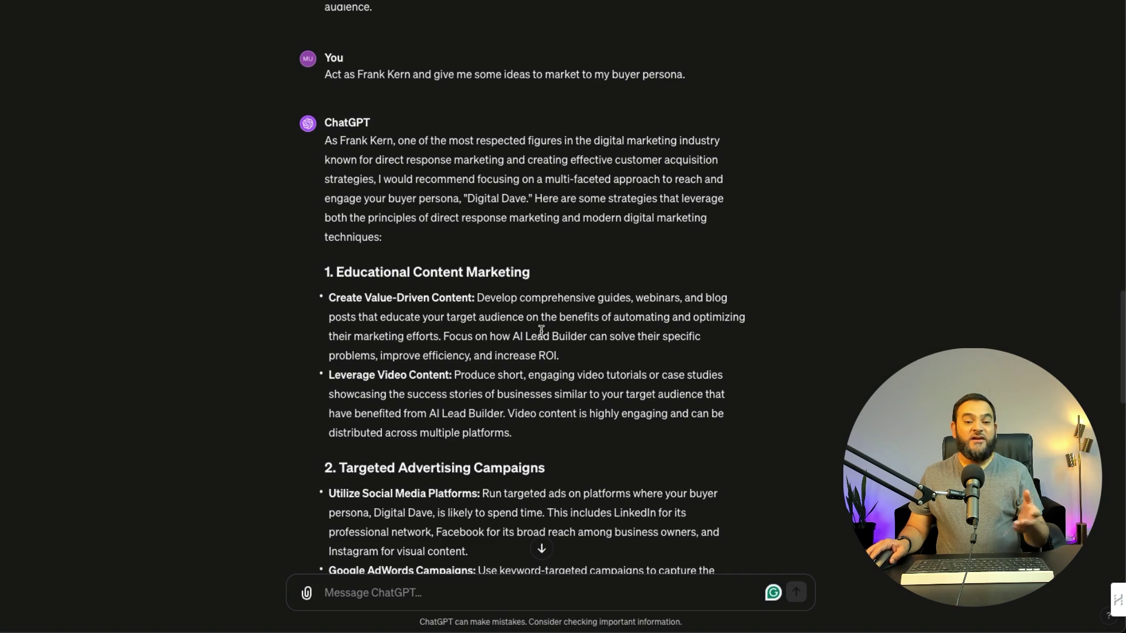
{"action": "scroll", "coordinate": [534, 339], "scroll_direction": "down", "scroll_amount": 10}
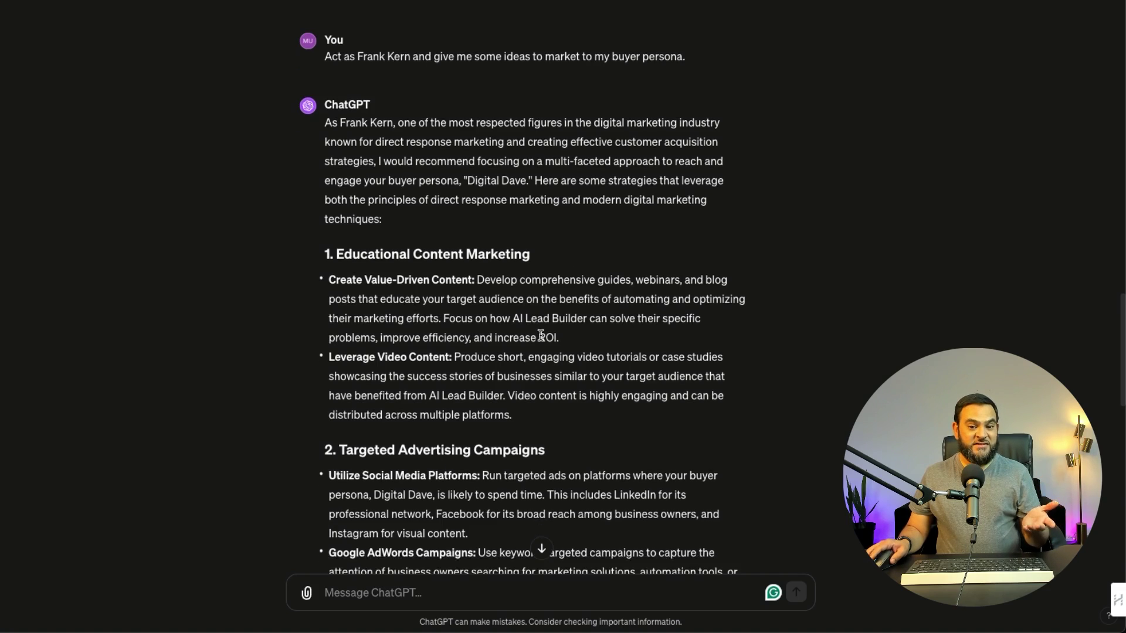
{"action": "triple_click", "coordinate": [484, 451]}
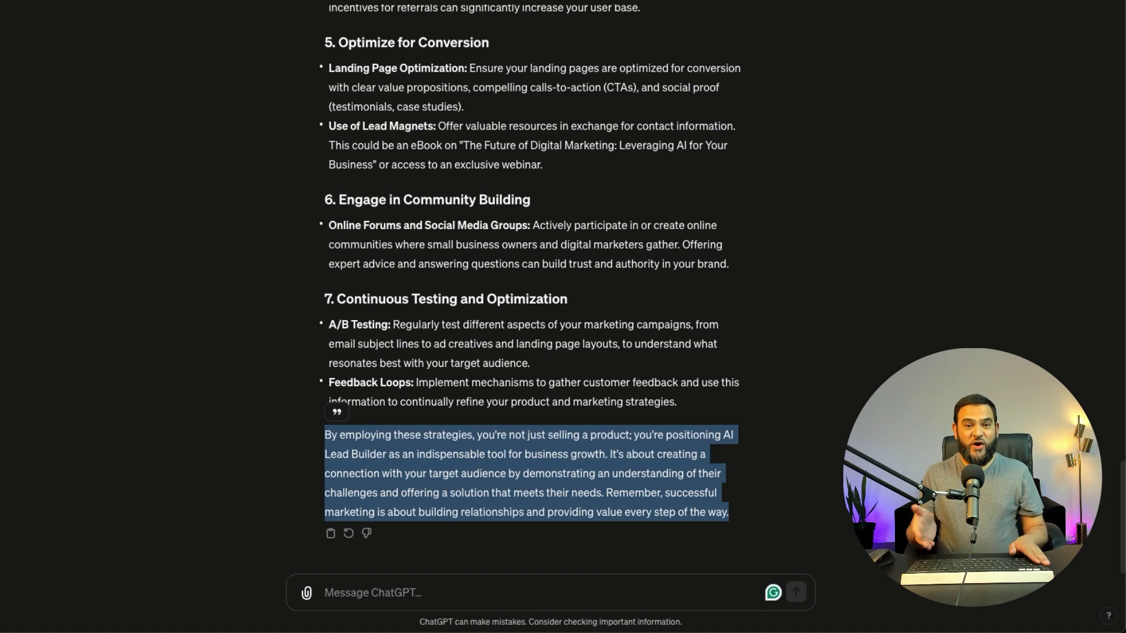
{"action": "scroll", "coordinate": [542, 345], "scroll_direction": "up", "scroll_amount": 10}
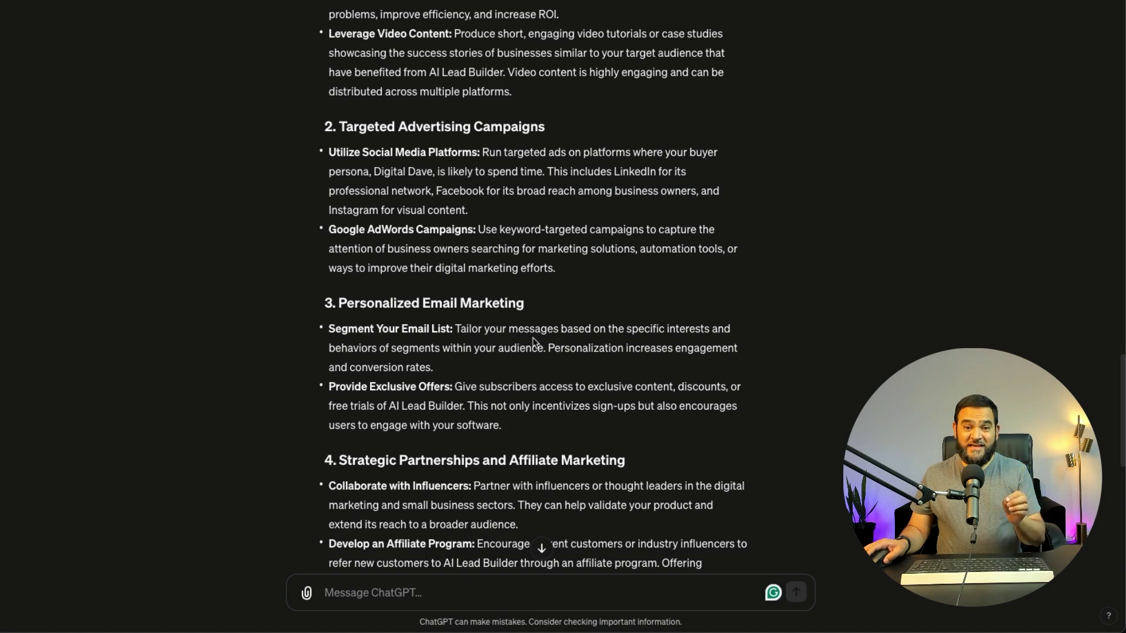
{"action": "scroll", "coordinate": [542, 345], "scroll_direction": "down", "scroll_amount": 10}
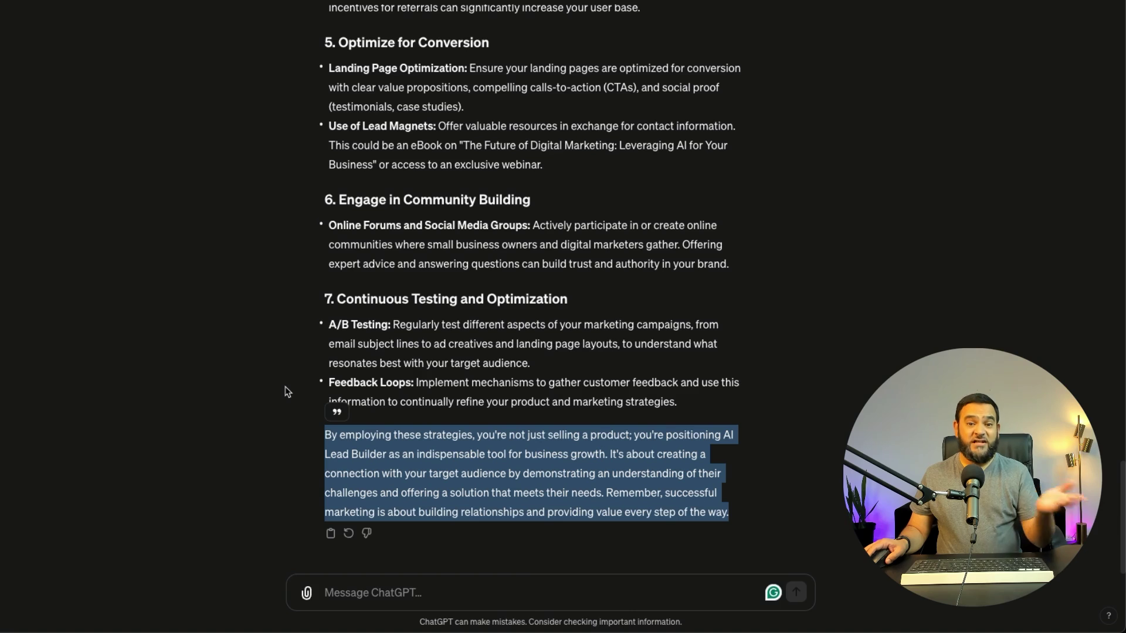
Step: Send the request for a Frank Kern-style Facebook ad promoting the AI Lead Builder Free Trial
{"action": "left_click", "coordinate": [376, 591]}
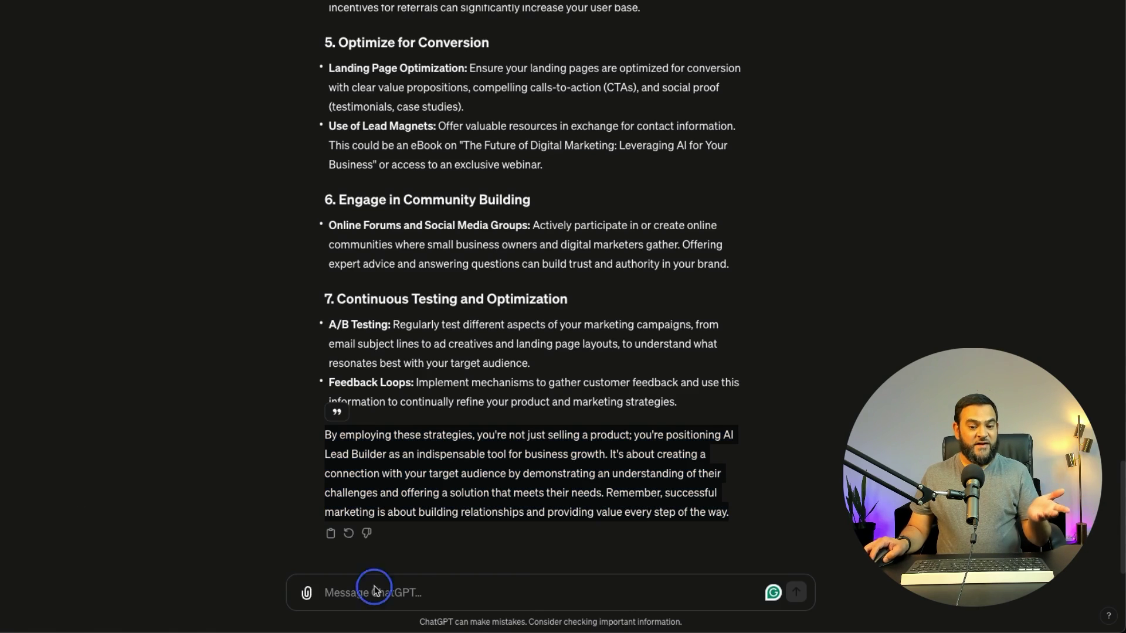
{"action": "type", "text": "Create a Facebook Ad in the style of Frank Kern encouraging my buyer persona to sign up for a Free Trial."}
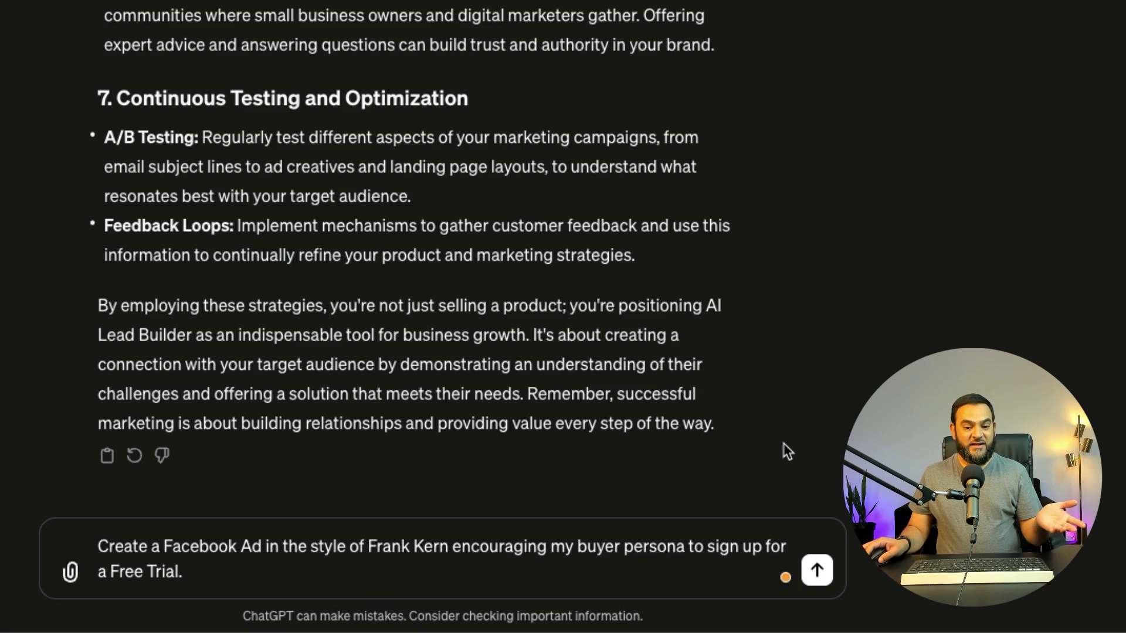
{"action": "left_click", "coordinate": [818, 569]}
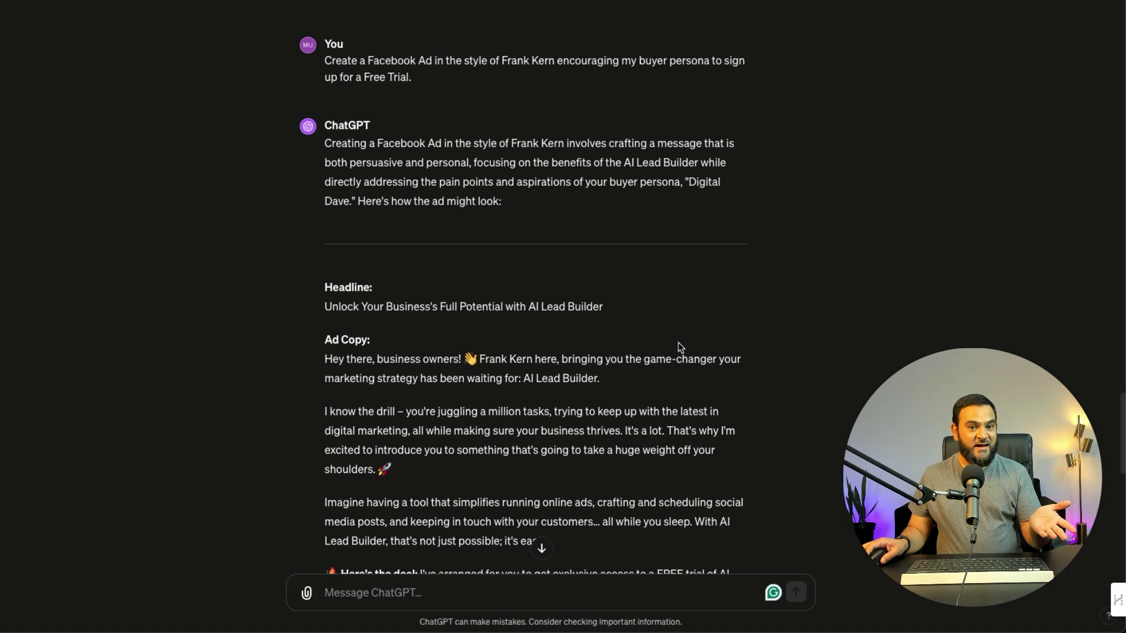
Step: Review the full Facebook ad, including its dashboard visuals idea and Sign Up Now button
{"action": "scroll", "coordinate": [679, 354], "scroll_direction": "down", "scroll_amount": 3}
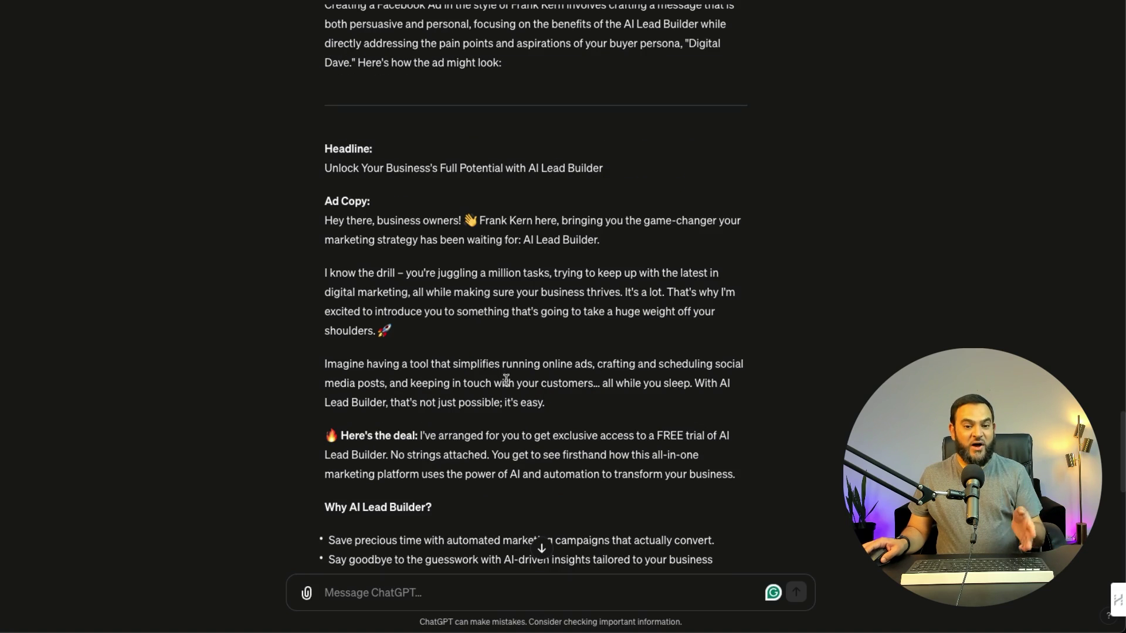
{"action": "scroll", "coordinate": [557, 399], "scroll_direction": "down", "scroll_amount": 1}
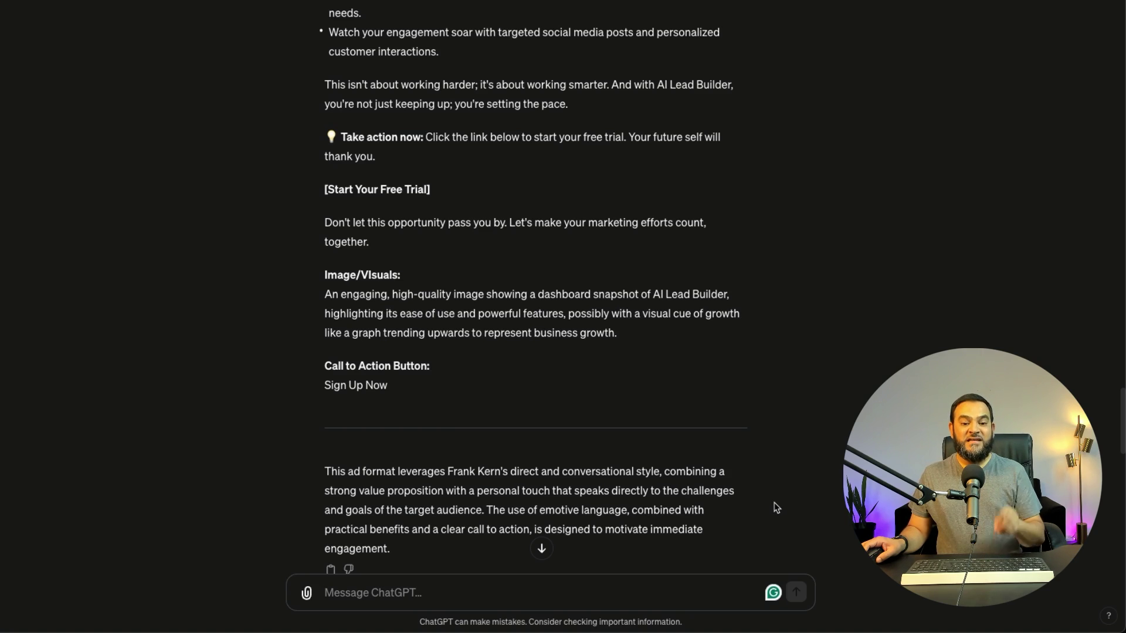
{"action": "scroll", "coordinate": [133, 433], "scroll_direction": "up", "scroll_amount": 3}
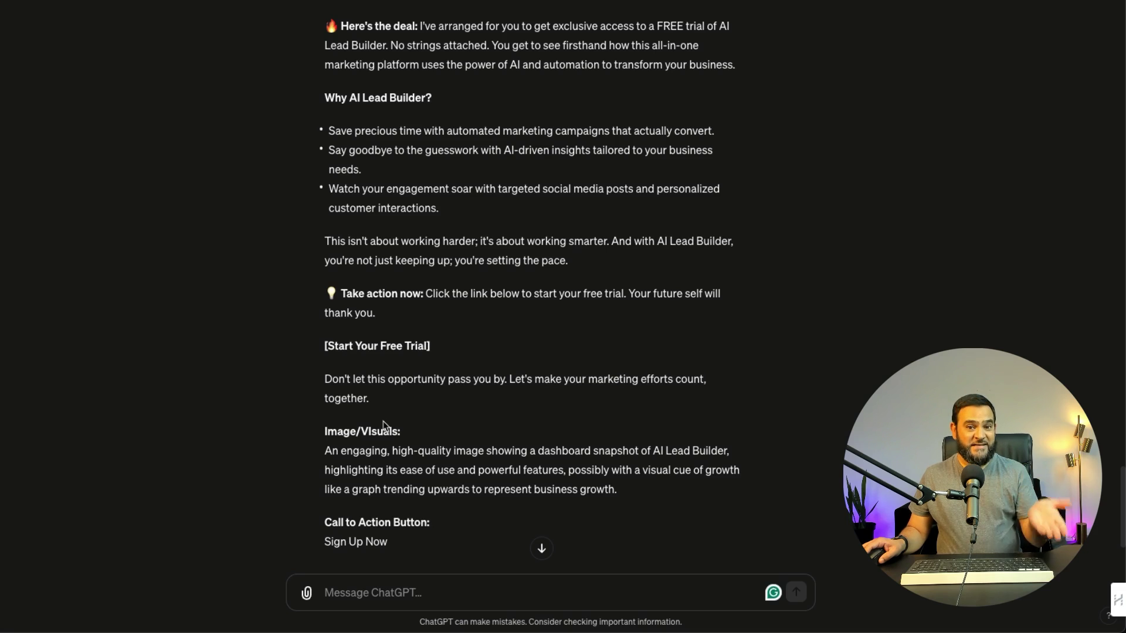
Step: Send the persona critique request and read through the Positives and improvement suggestions
{"action": "type", "text": "I want you to now act as the buyer persona and critique this ad"}
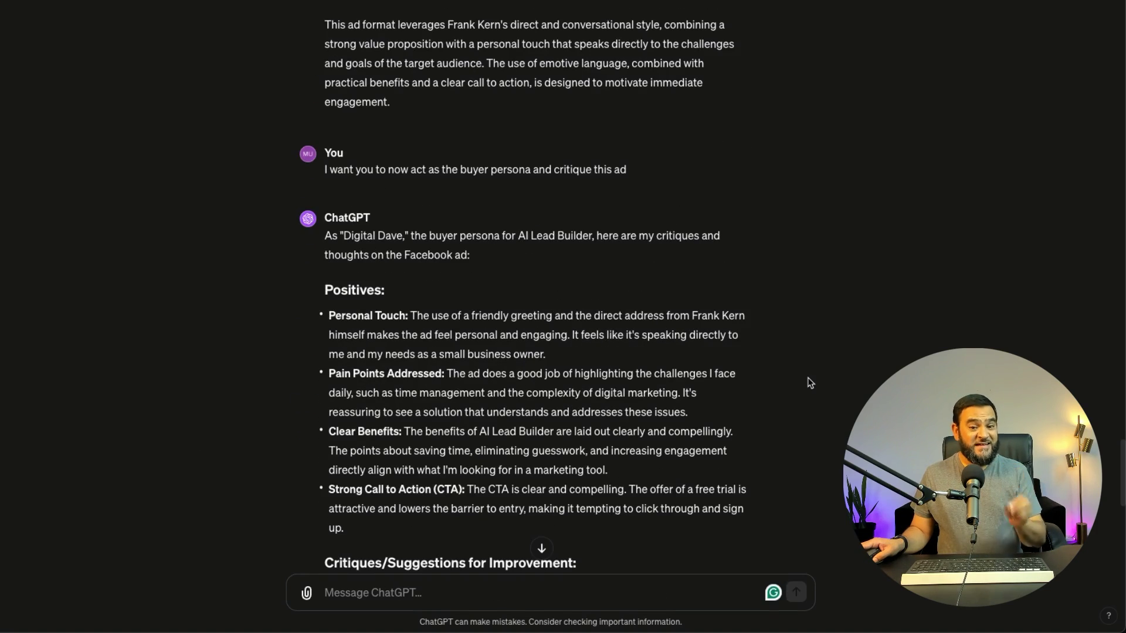
{"action": "double_click", "coordinate": [353, 290]}
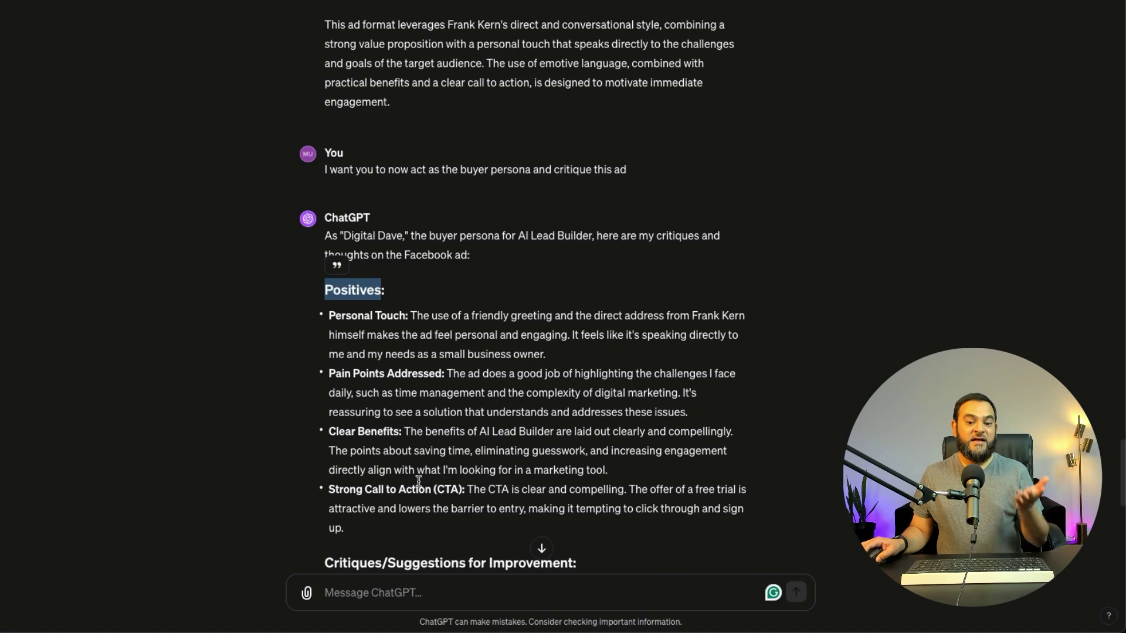
{"action": "scroll", "coordinate": [467, 468], "scroll_direction": "down", "scroll_amount": 2}
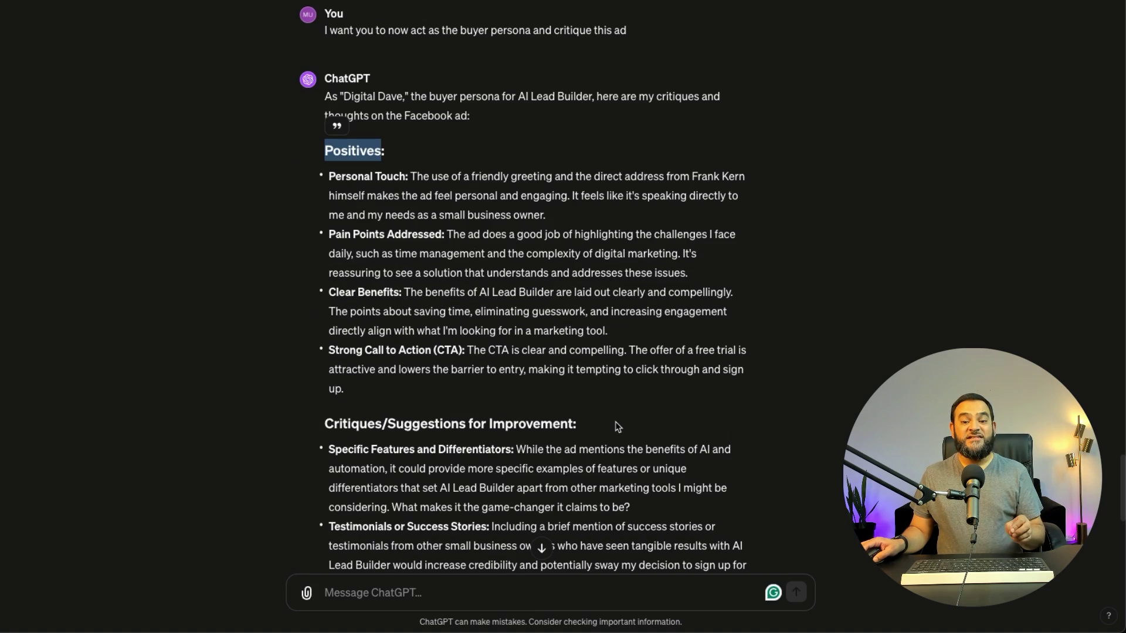
{"action": "scroll", "coordinate": [618, 427], "scroll_direction": "down", "scroll_amount": 1}
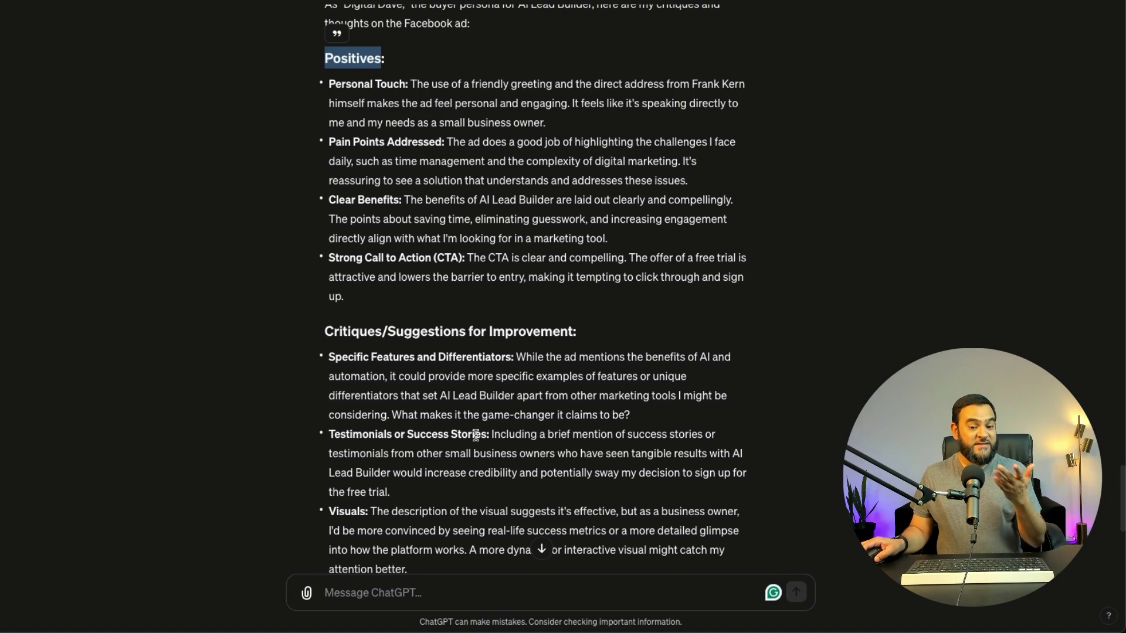
{"action": "scroll", "coordinate": [371, 465], "scroll_direction": "down", "scroll_amount": 1}
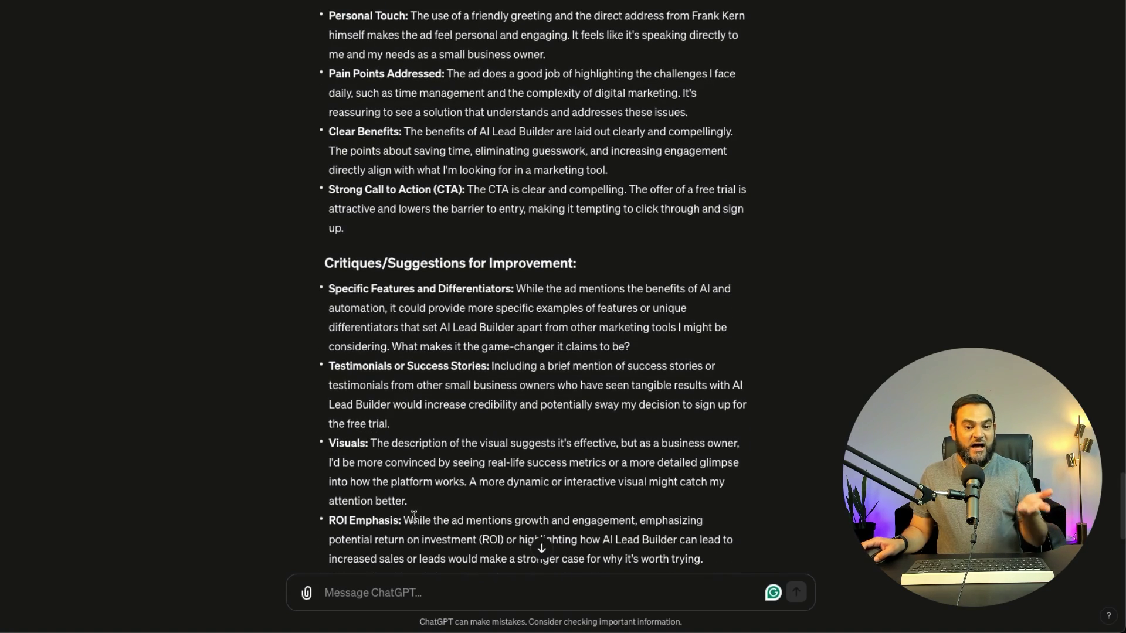
{"action": "scroll", "coordinate": [470, 463], "scroll_direction": "down", "scroll_amount": 4}
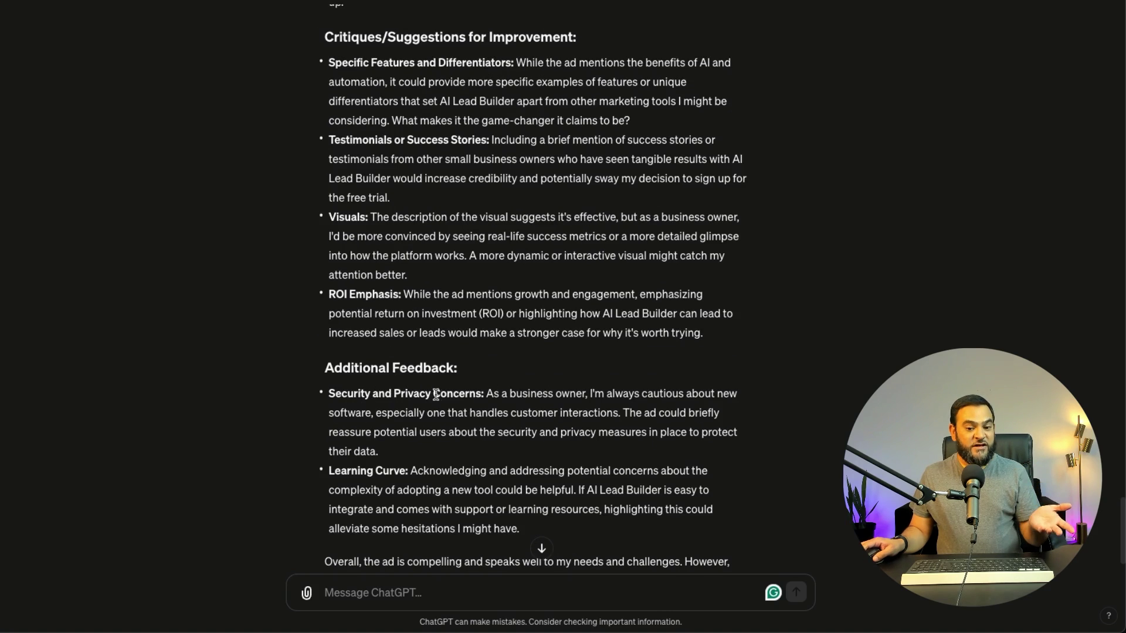
{"action": "scroll", "coordinate": [446, 404], "scroll_direction": "down", "scroll_amount": 2}
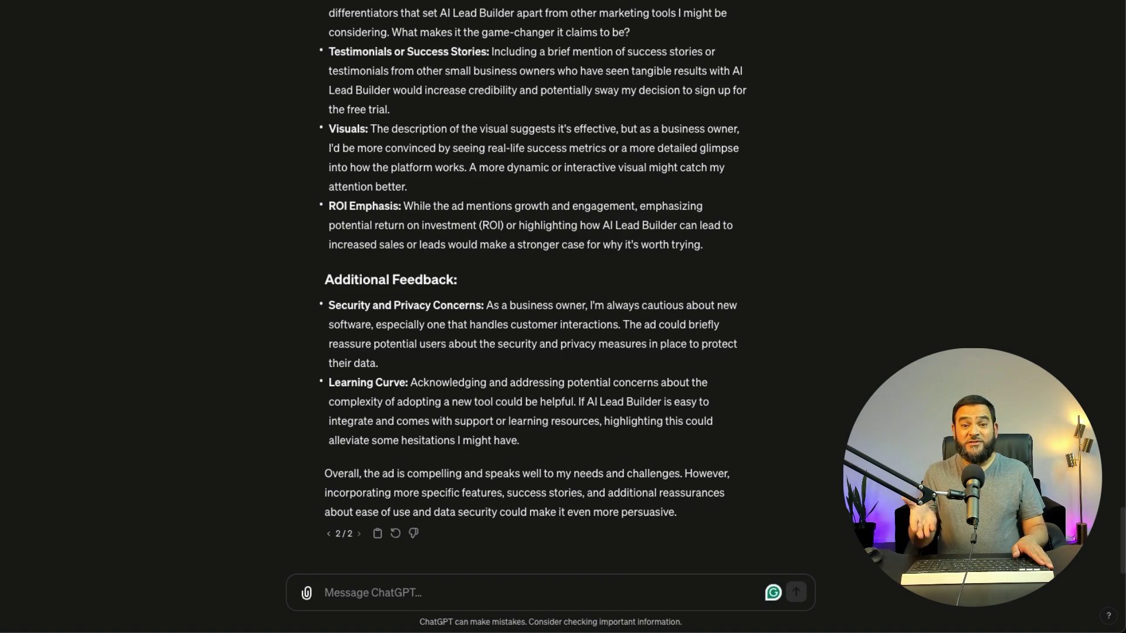
Step: Send the Frank Kern-style ad rewrite request, then point out the aileadbuilder.com address
{"action": "type", "text": "rewrite and implement all of the suggestions in the style of Frank Kern."}
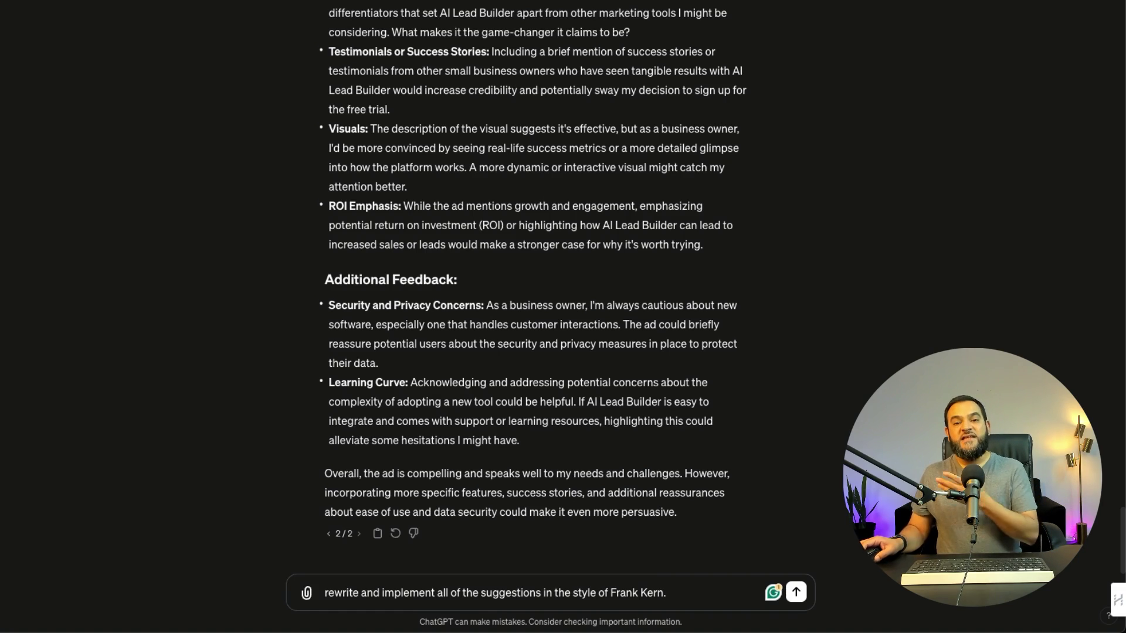
{"action": "key", "text": "Return"}
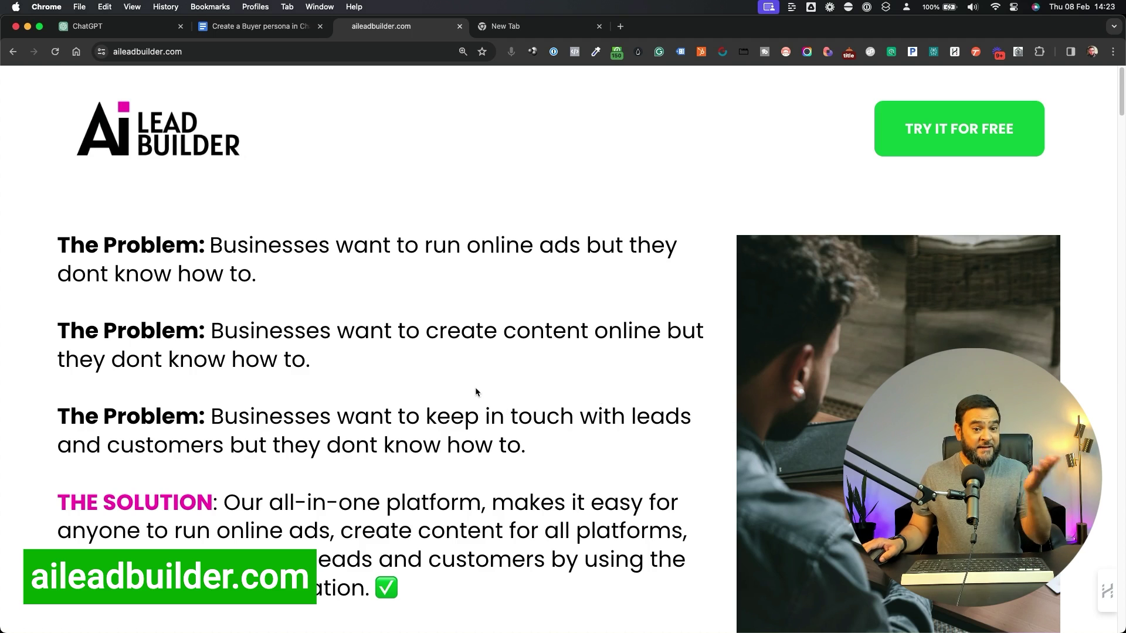
{"action": "left_click", "coordinate": [222, 48]}
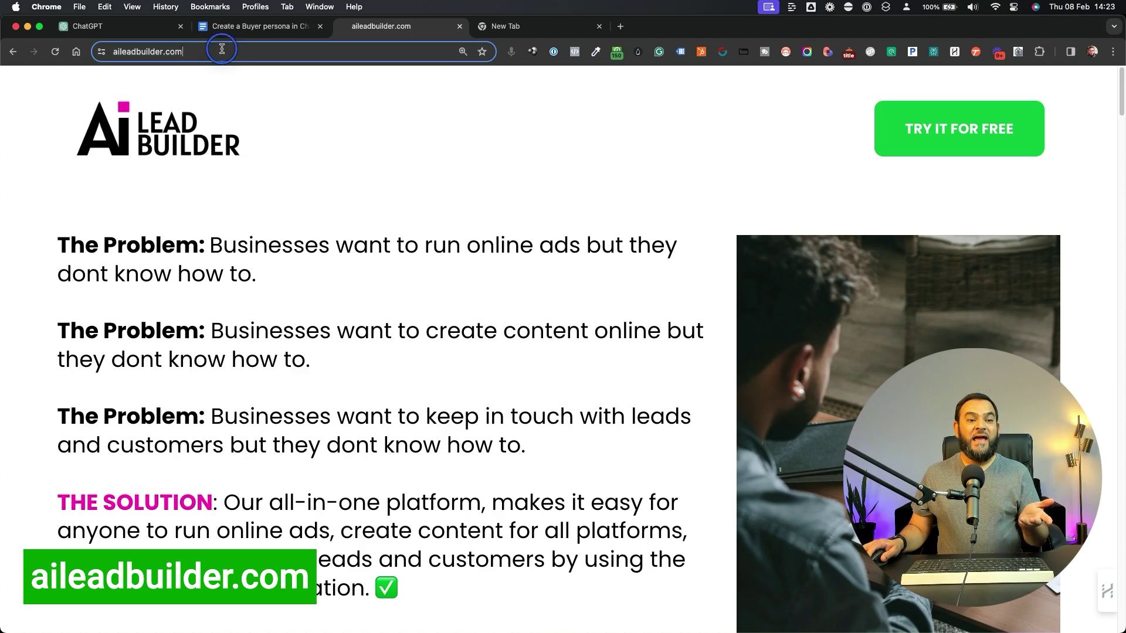
Step: Switch to the 'Create a Buyer persona in ChatGPT' Google Doc holding the prompt template
{"action": "left_click", "coordinate": [255, 32]}
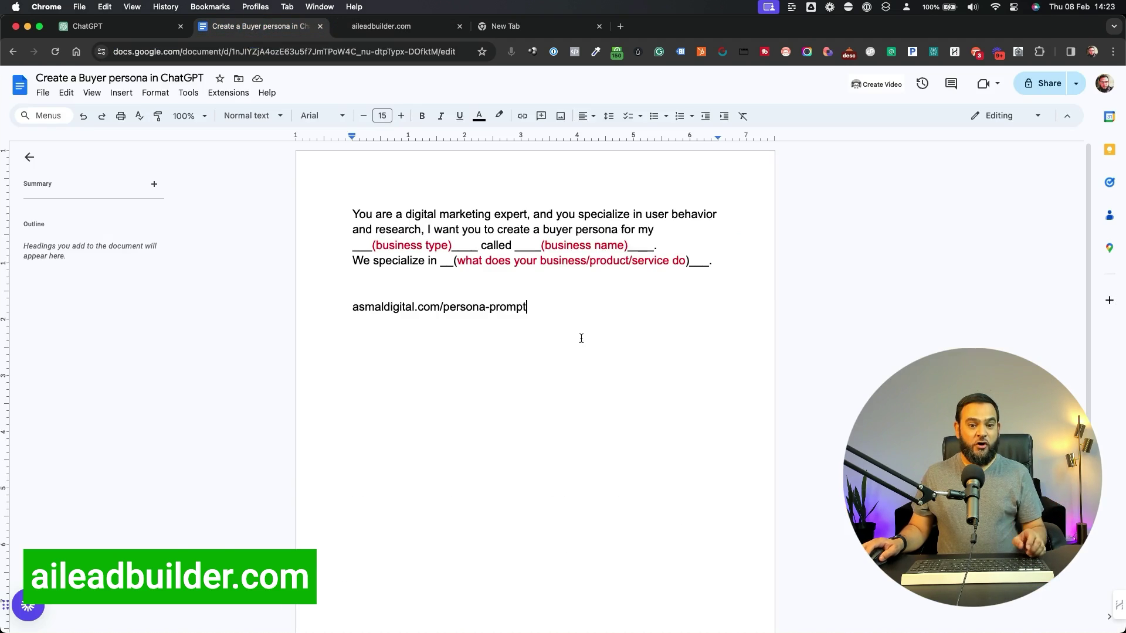